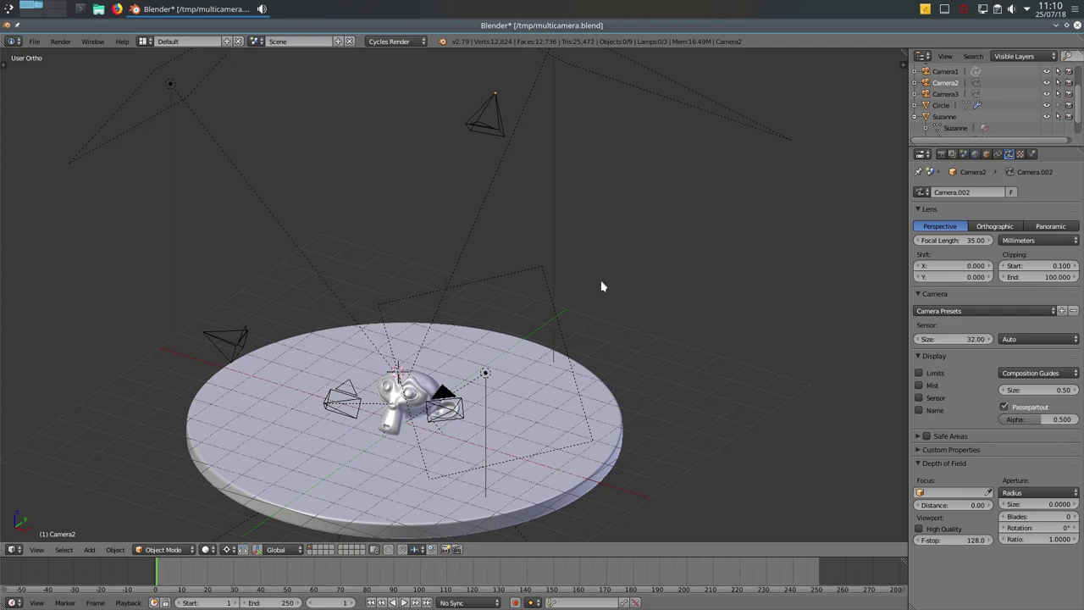
- Pan and orbit around the multicamera.blend scene, then split the 3D view into side-by-side areas
shift+middle_drag(448, 305, 496, 303)
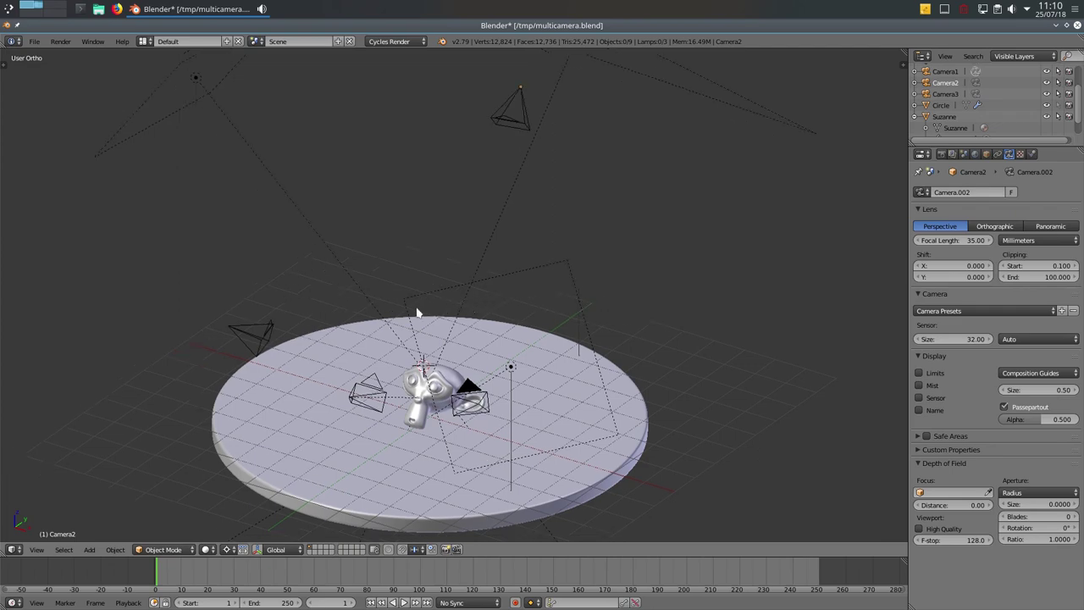
middle_drag(440, 350, 452, 357)
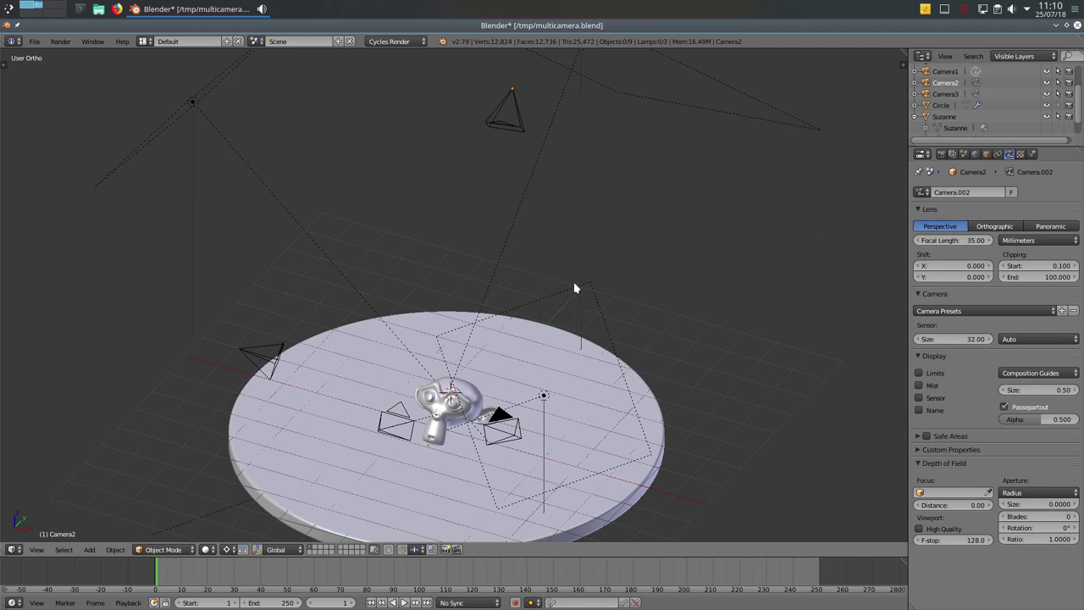
middle_drag(537, 316, 480, 259)
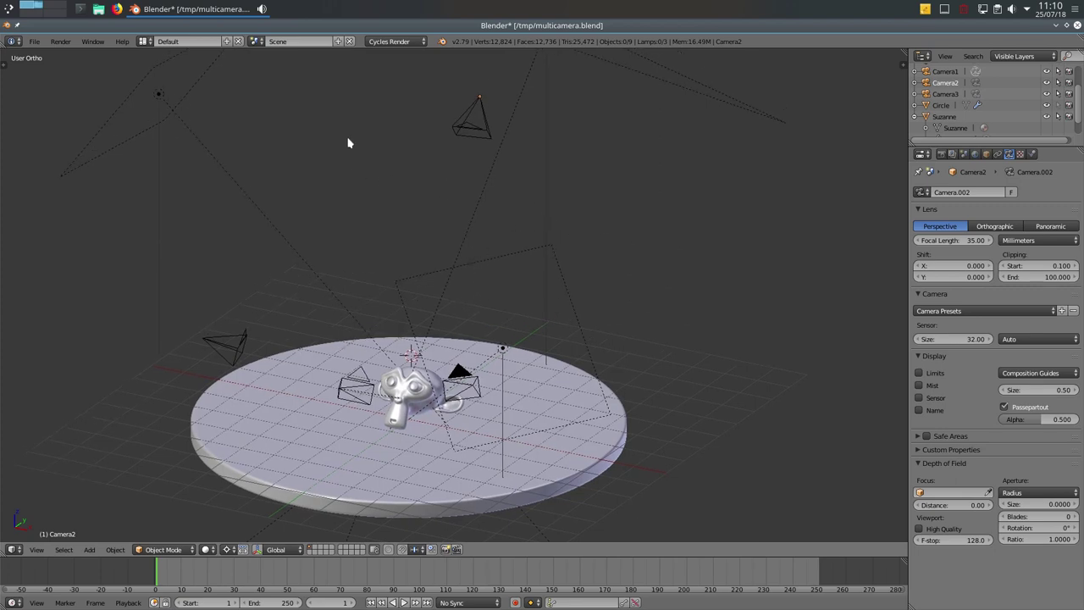
middle_drag(496, 282, 287, 238)
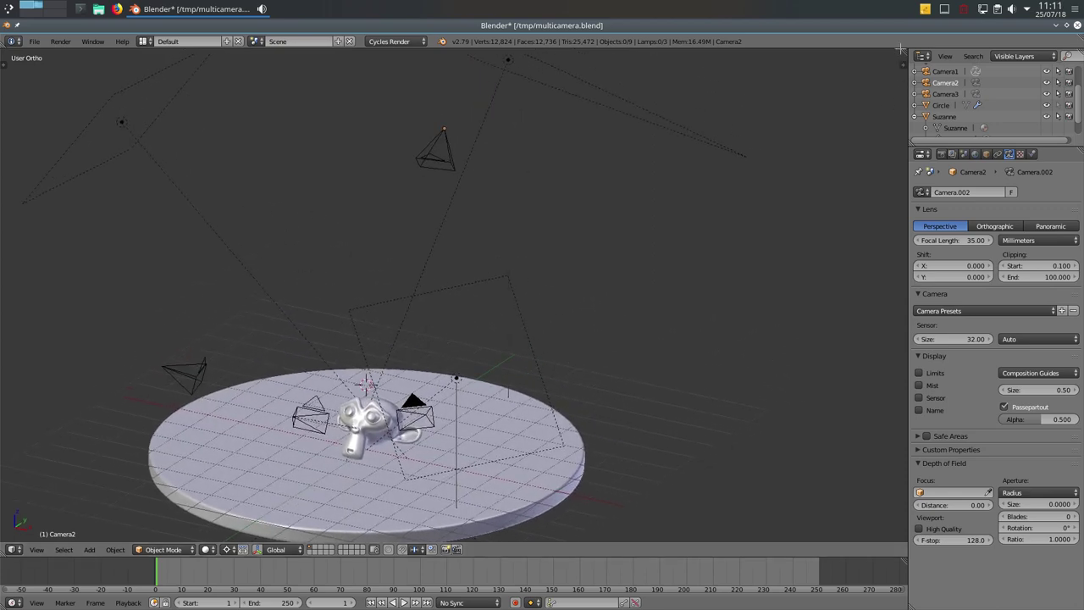
drag(900, 54, 386, 84)
- Split the right view top and bottom, with both halves looking through Camera2
drag(903, 52, 678, 298)
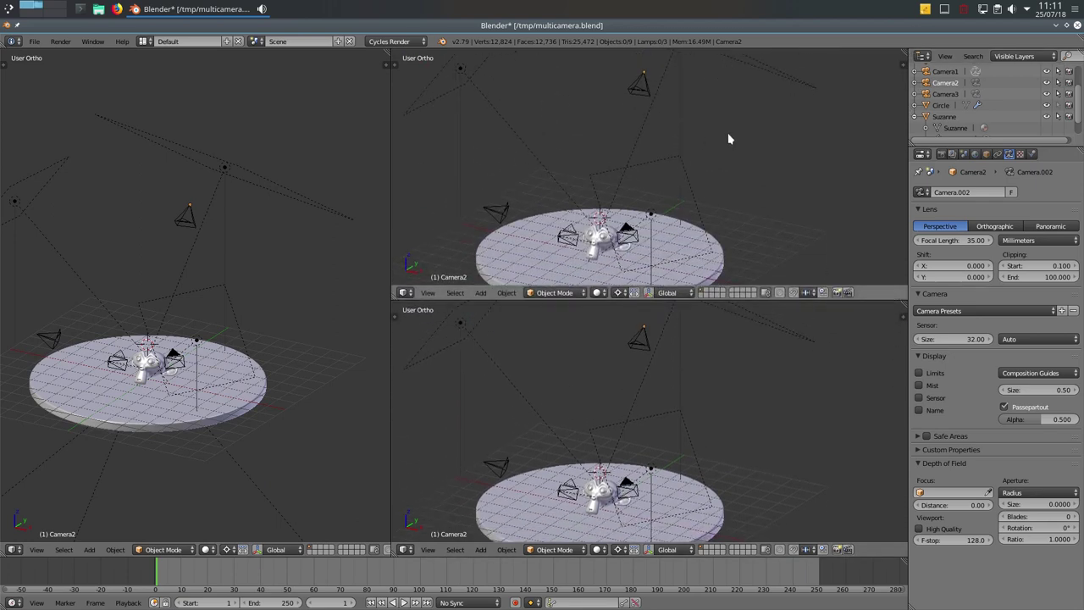
key(KP_0)
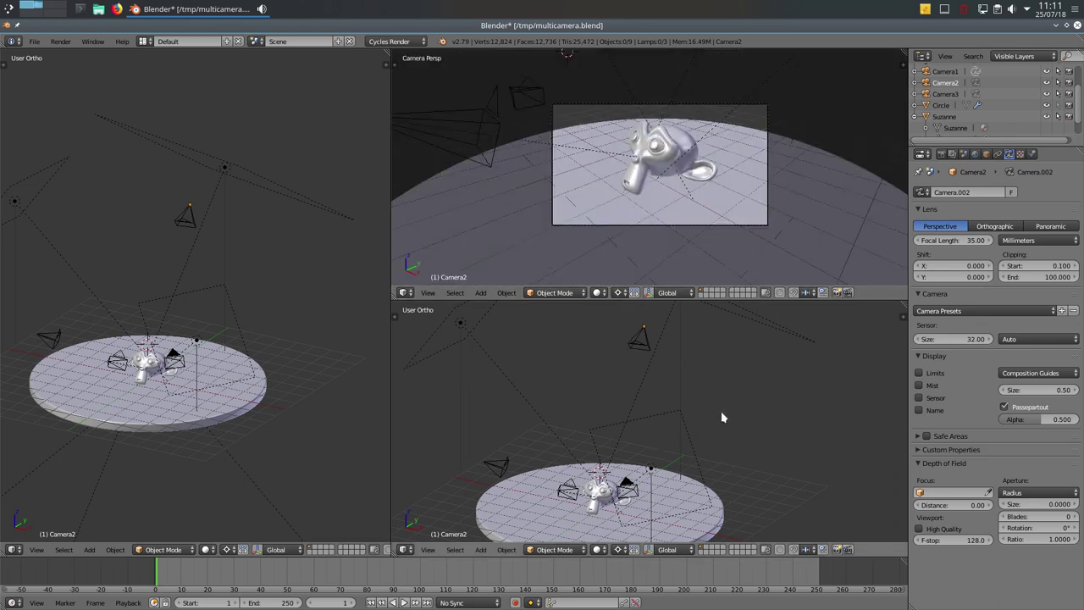
click(945, 72)
click(945, 83)
key(ctrl+KP_0)
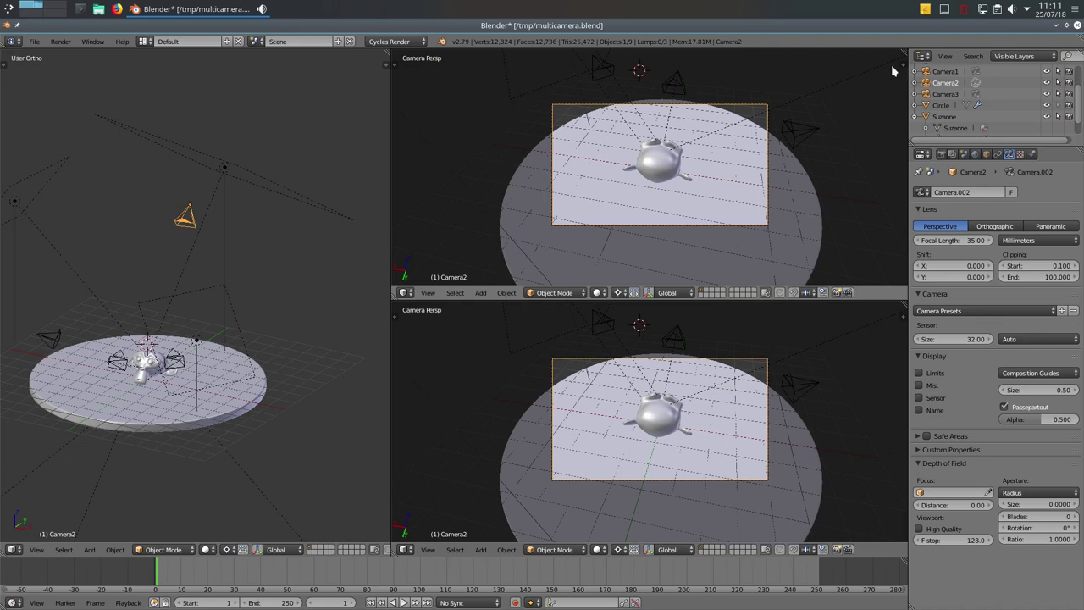
- Split the upper and lower camera views side by side, giving four camera viewports
drag(904, 61, 683, 136)
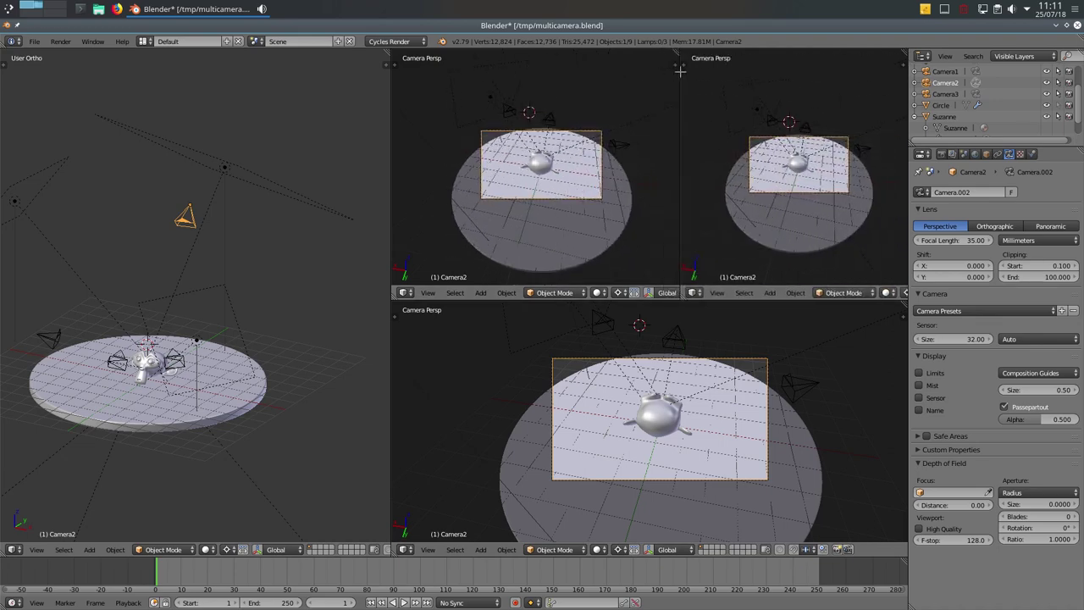
drag(905, 305, 679, 318)
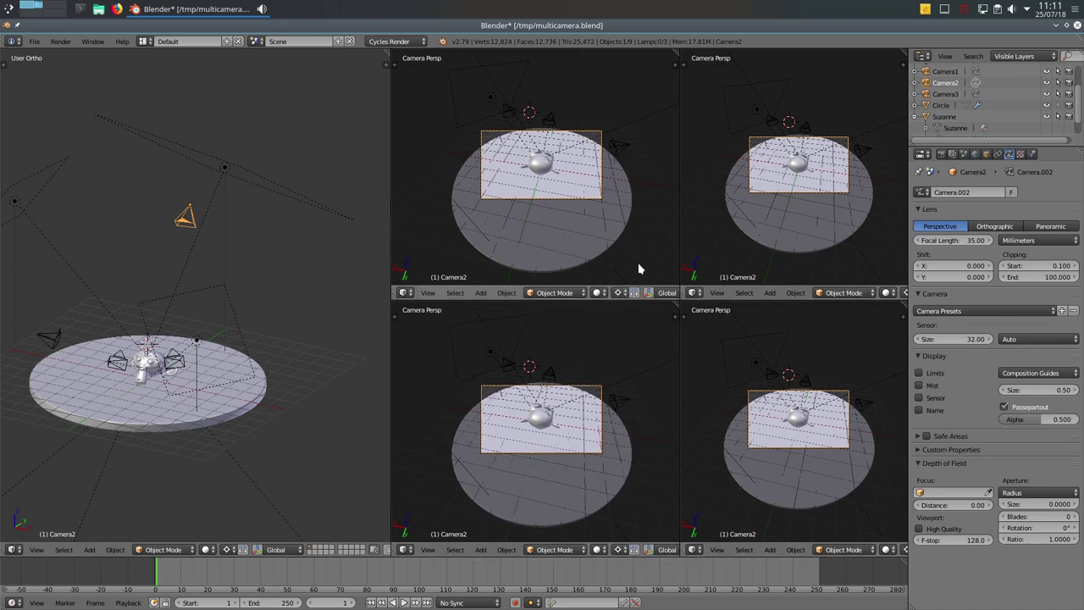
scroll(640, 292, down, 5)
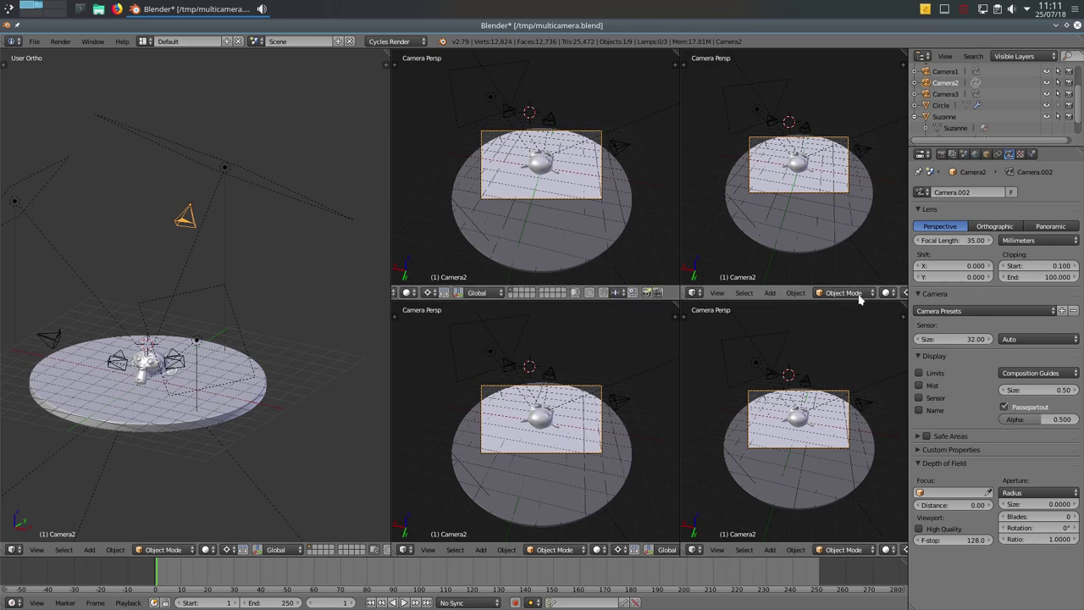
scroll(843, 292, down, 5)
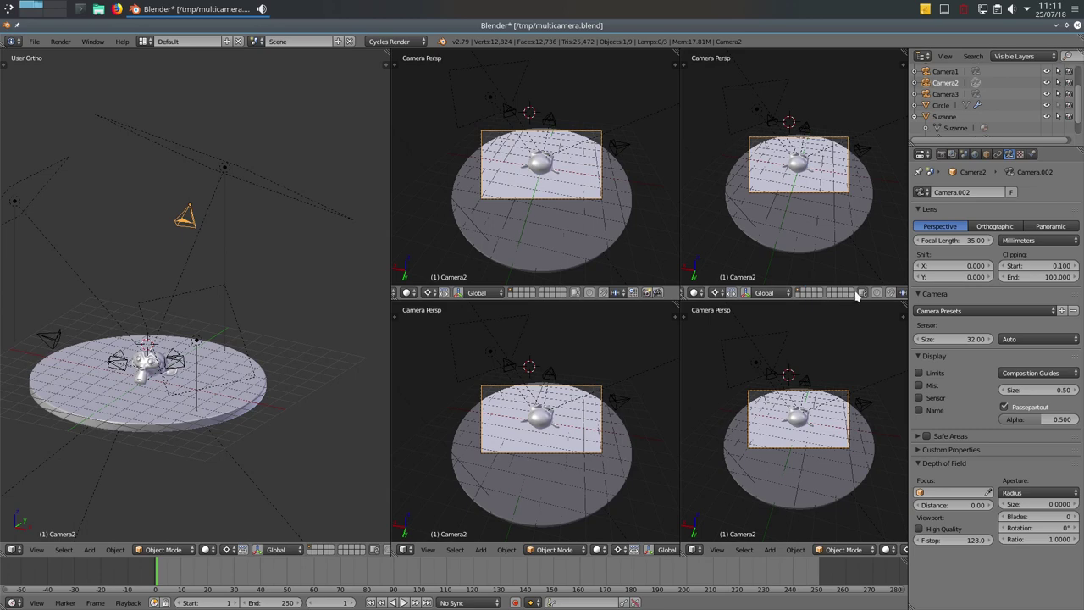
scroll(841, 551, down, 5)
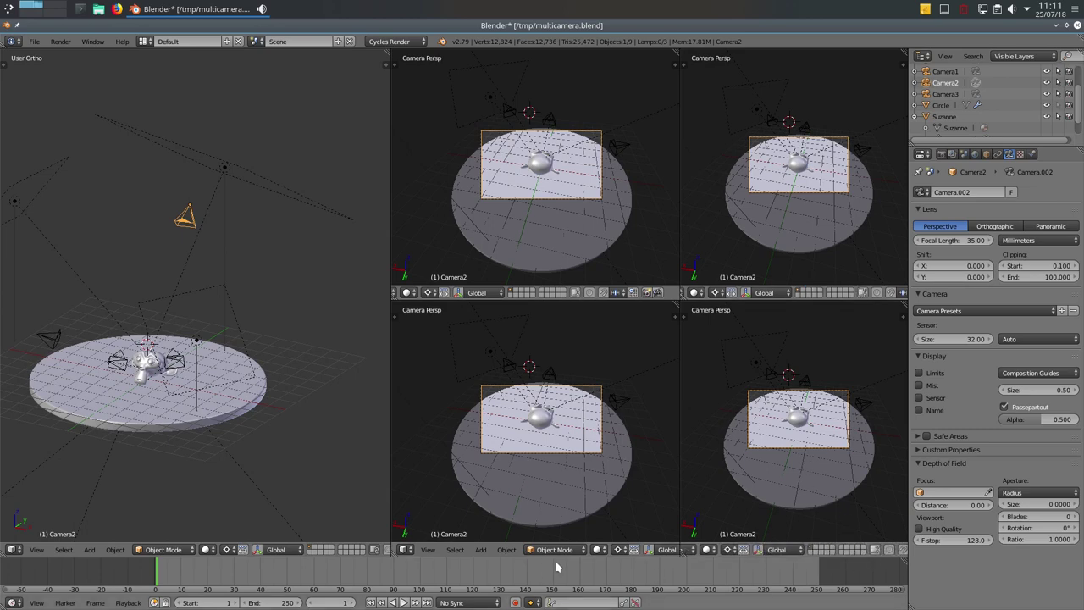
scroll(585, 551, down, 5)
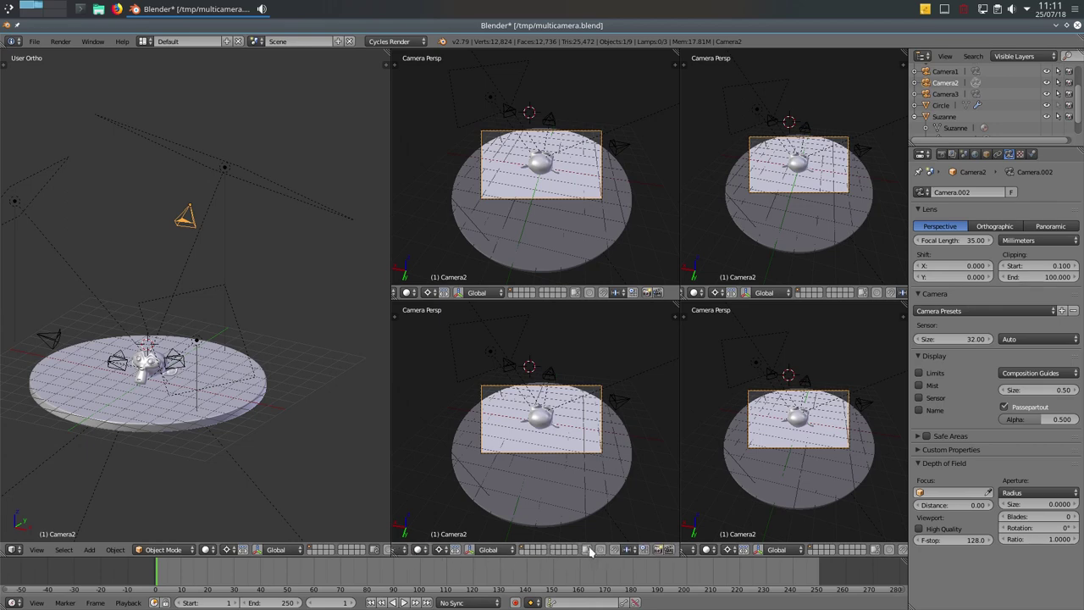
- Make the upper-middle view look through Camera1 and the lower-middle view through Camera3
click(946, 73)
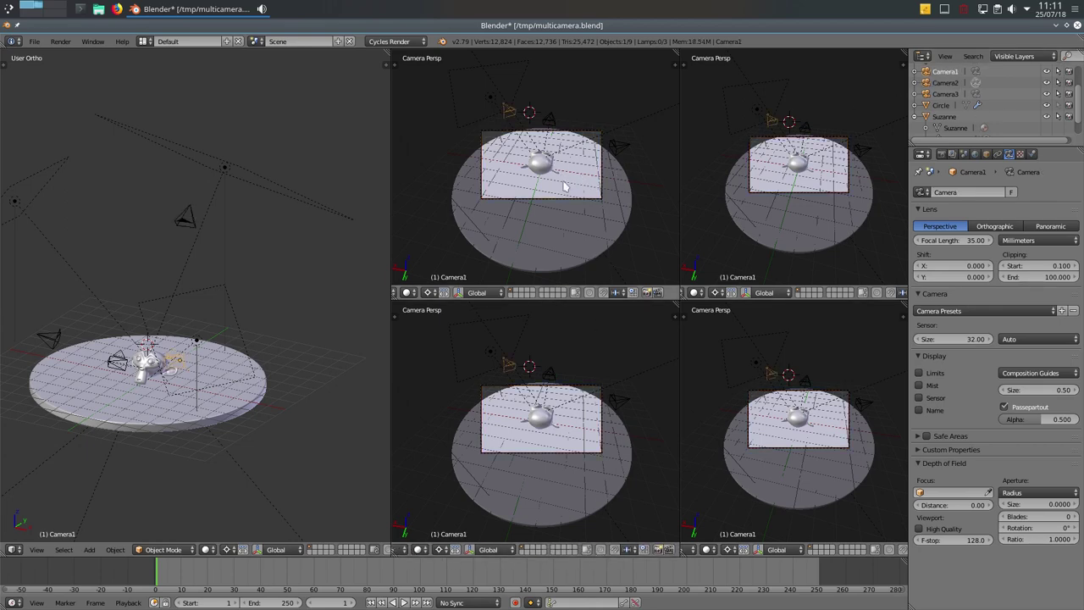
key(ctrl+KP_0)
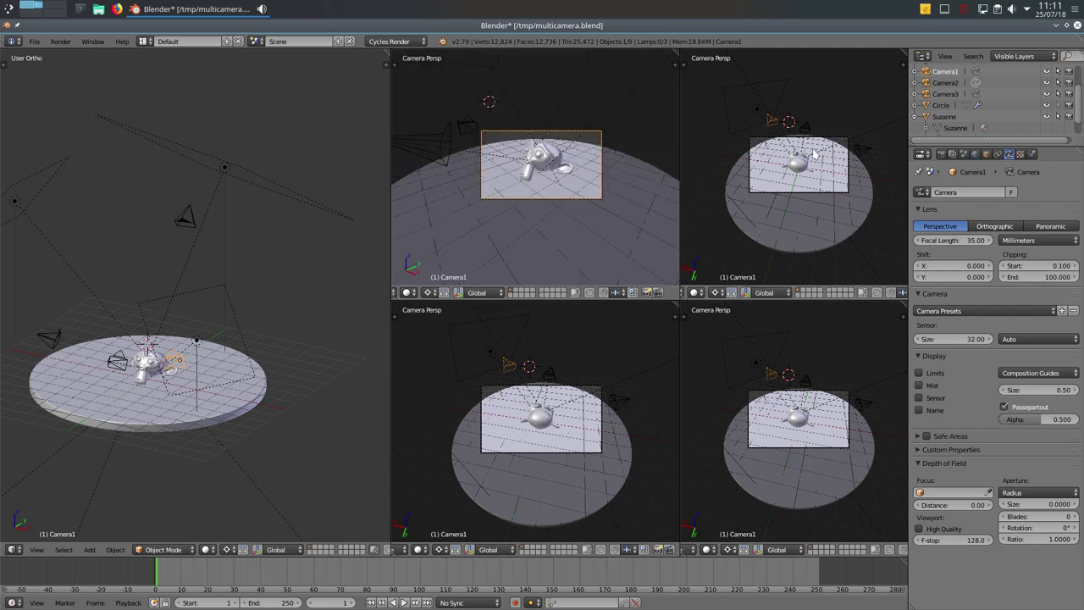
click(945, 83)
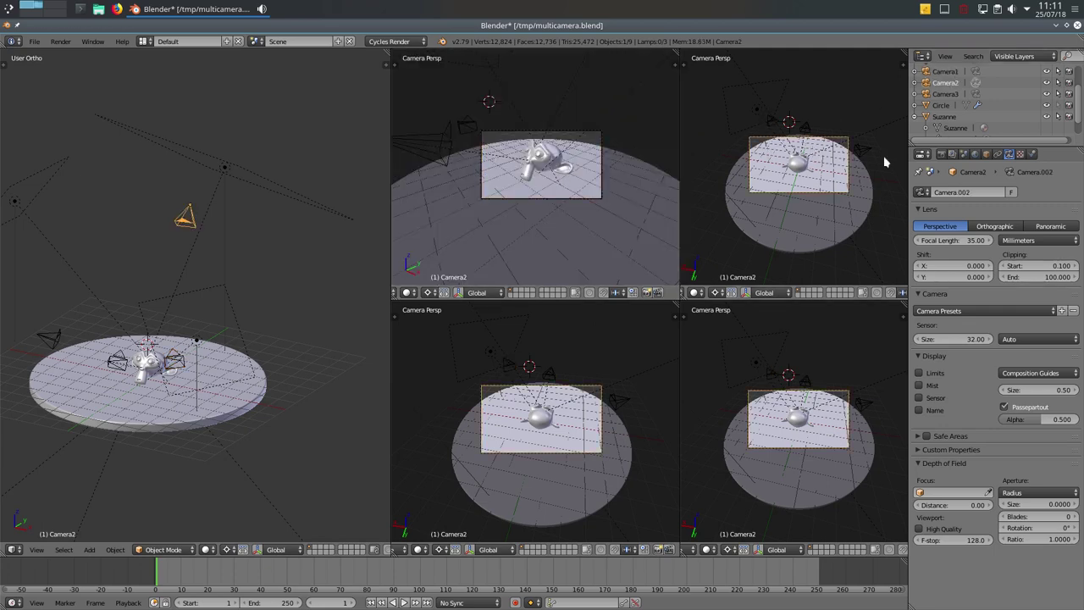
click(957, 94)
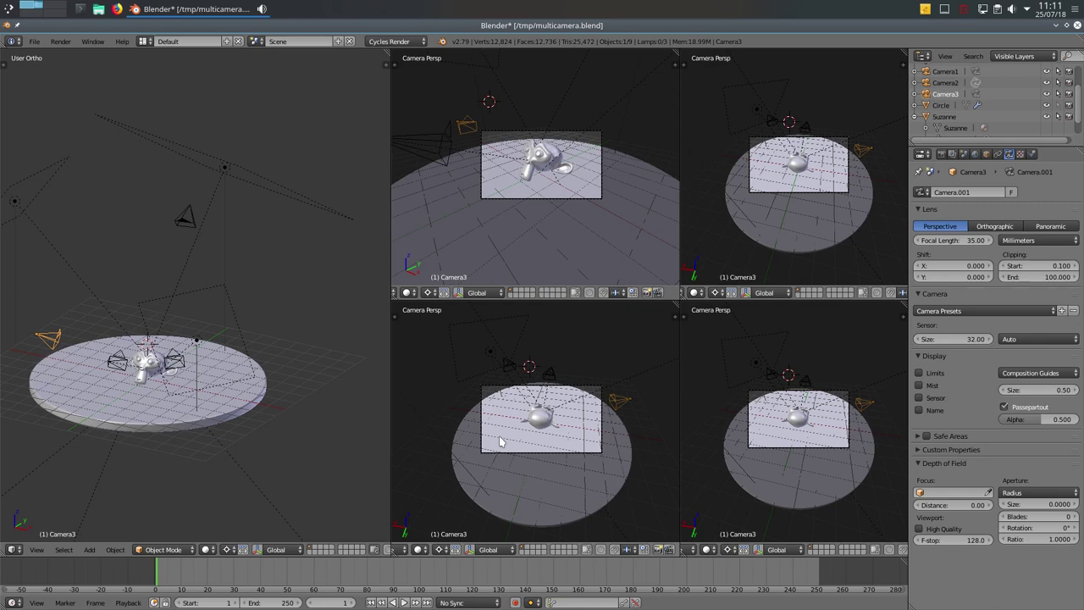
key(ctrl+KP_0)
- Make the lower-right view look through Camera4 and fit each camera frame to its view
scroll(978, 102, down, 2)
click(972, 131)
key(ctrl+KP_0)
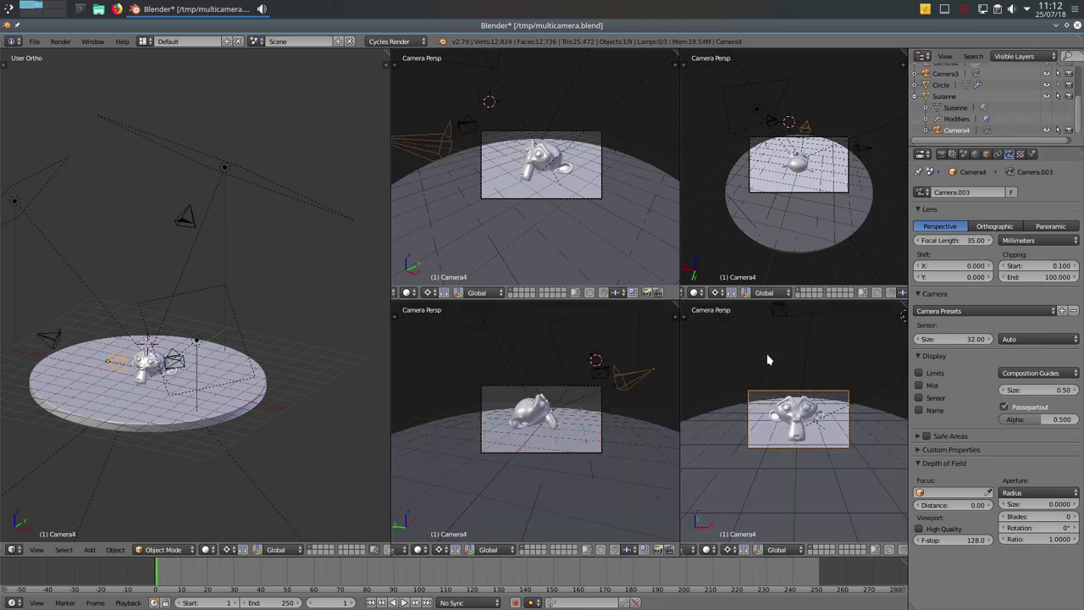
key(Home)
key(Home)
key(Home)
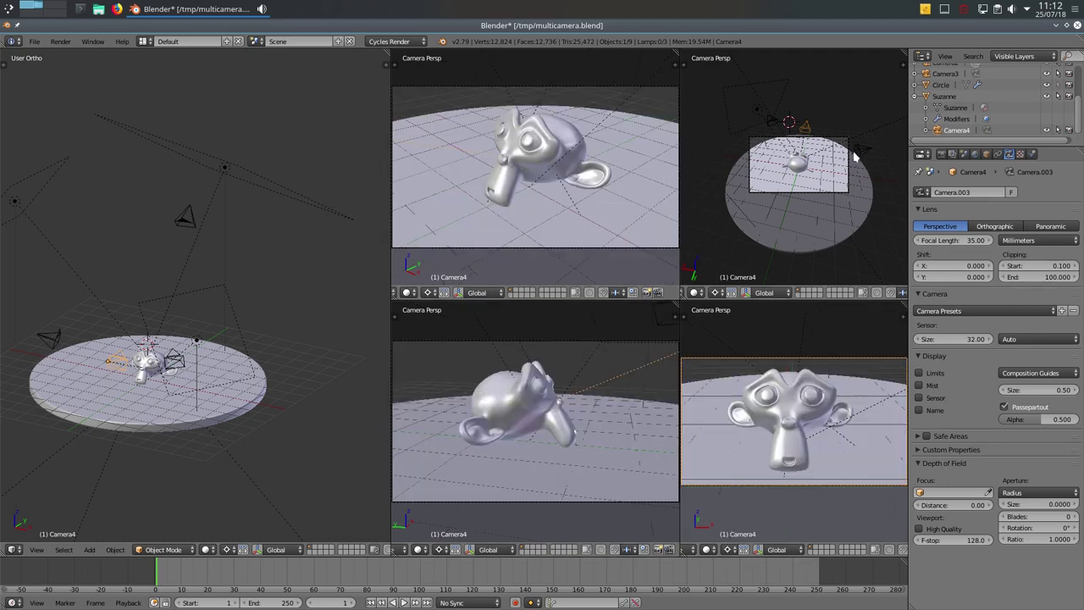
key(Home)
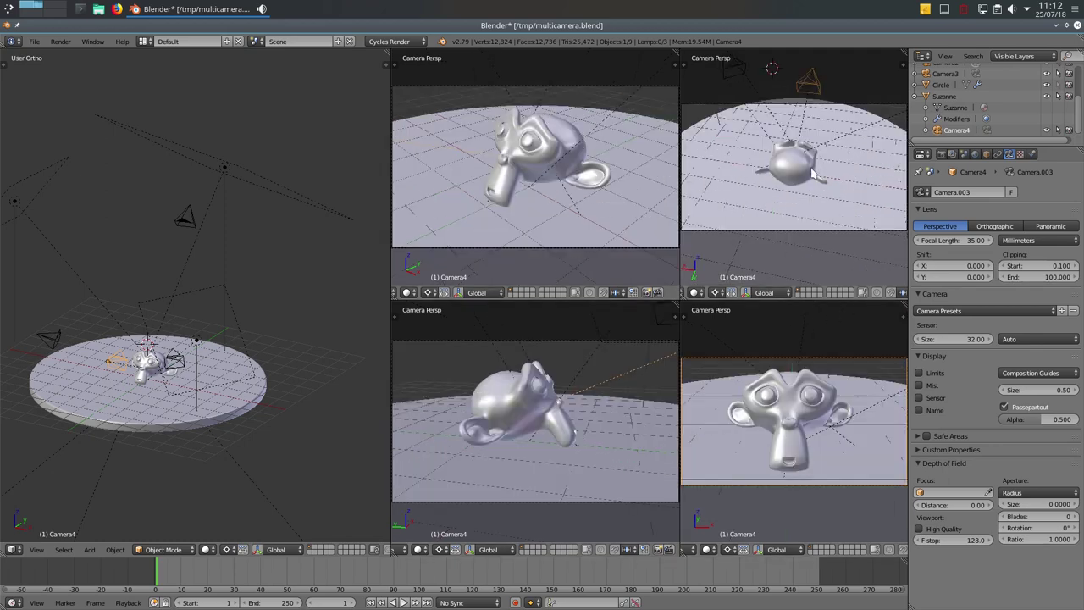
- Switch the upper-right and lower-right camera views to Cycles rendered preview, then orbit the overview
key(shift+z)
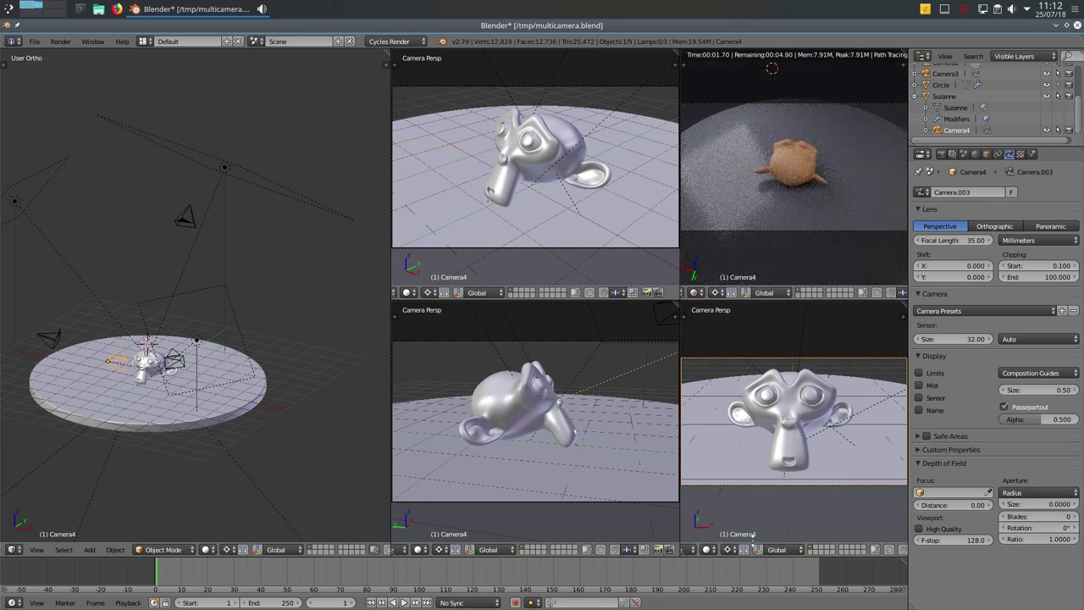
click(708, 549)
click(734, 486)
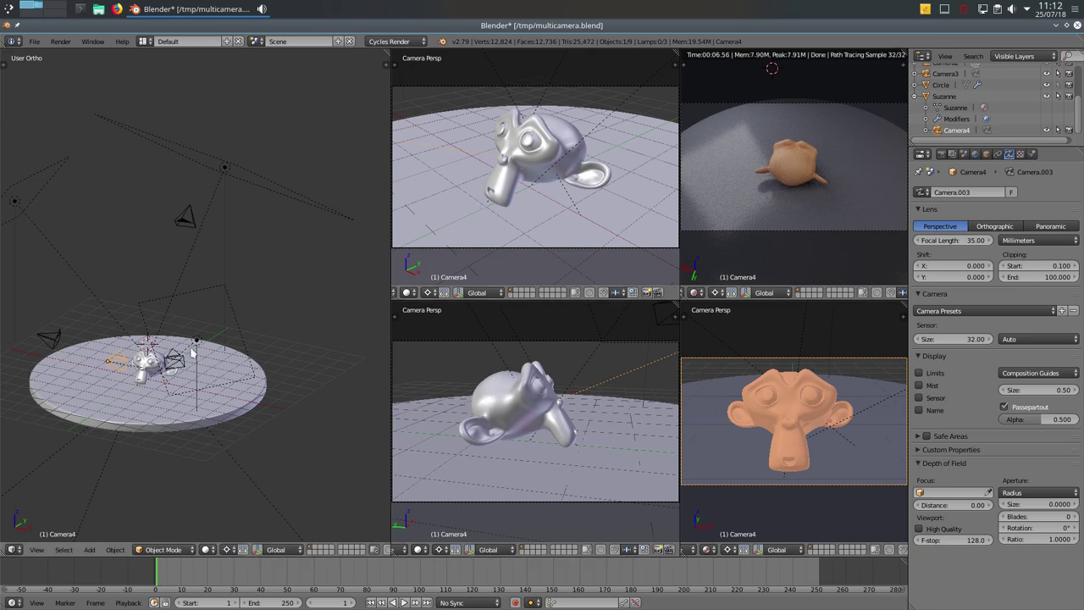
middle_drag(195, 254, 246, 238)
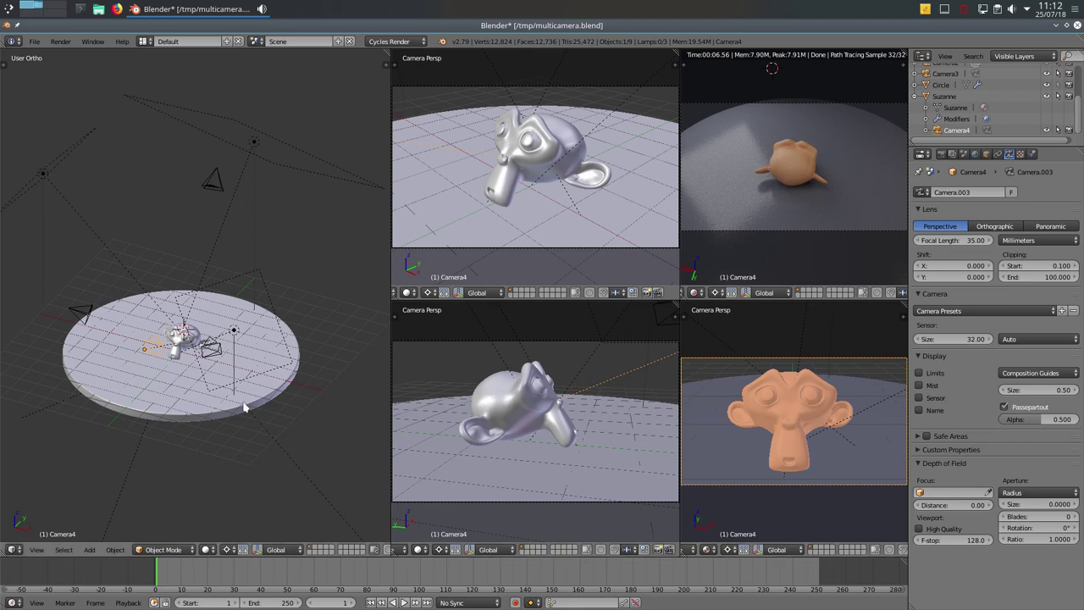
- Grab Suzanne and drop her back at the disc centre, then adjust the overview
right_click(183, 341)
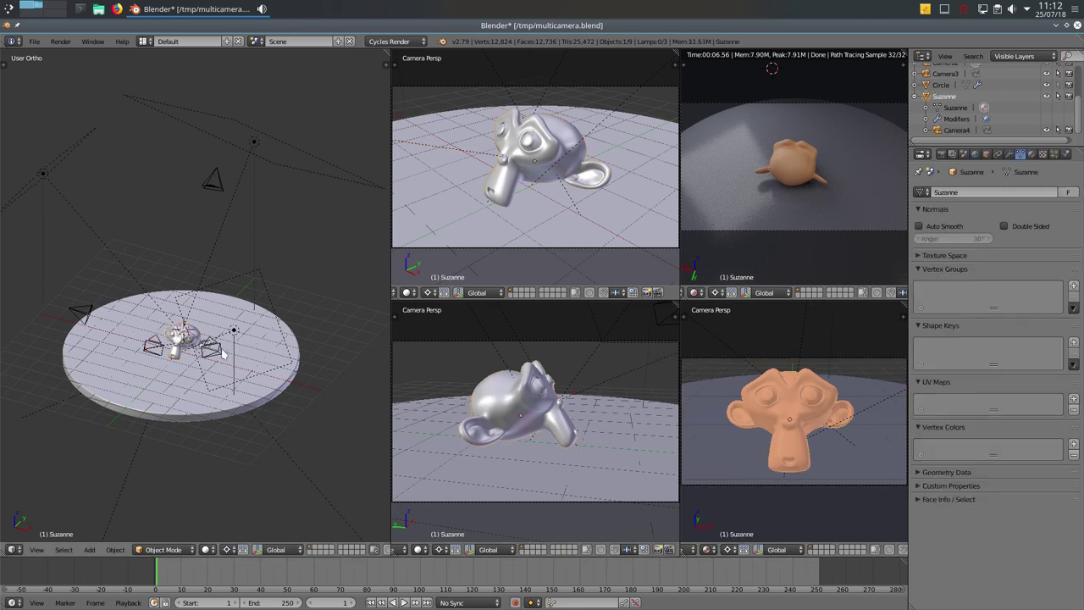
key(g)
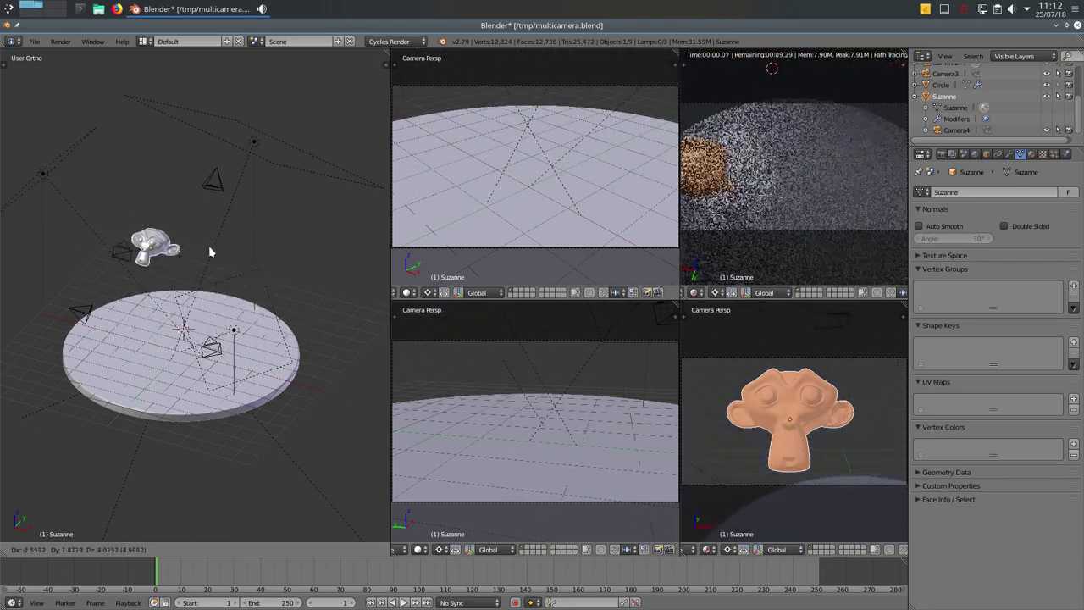
click(279, 322)
middle_drag(280, 322, 216, 339)
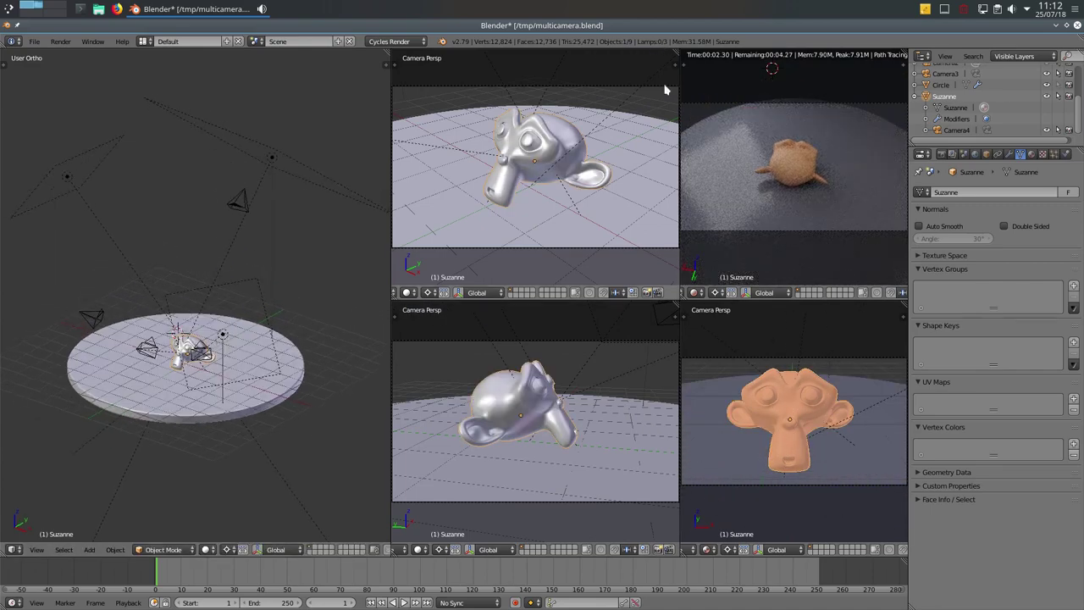
scroll(165, 375, up, 4)
scroll(201, 332, down, 2)
- Orbit the overview to another angle and bring up the Window menu
middle_drag(200, 332, 168, 353)
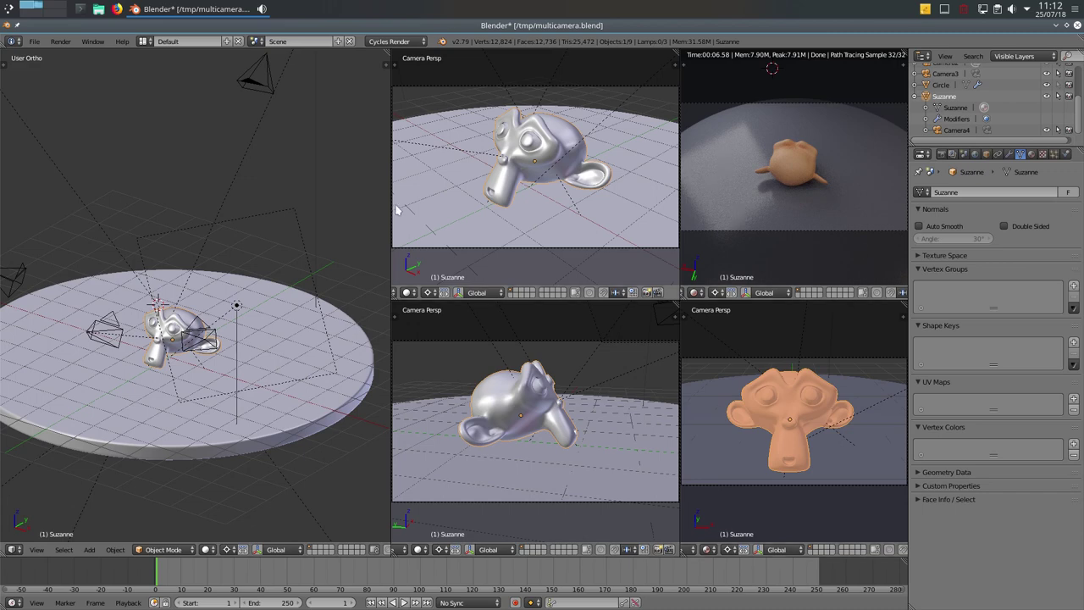
click(93, 41)
- Detach the top-middle and top-right camera views into floating windows and place them
shift+drag(676, 53, 496, 85)
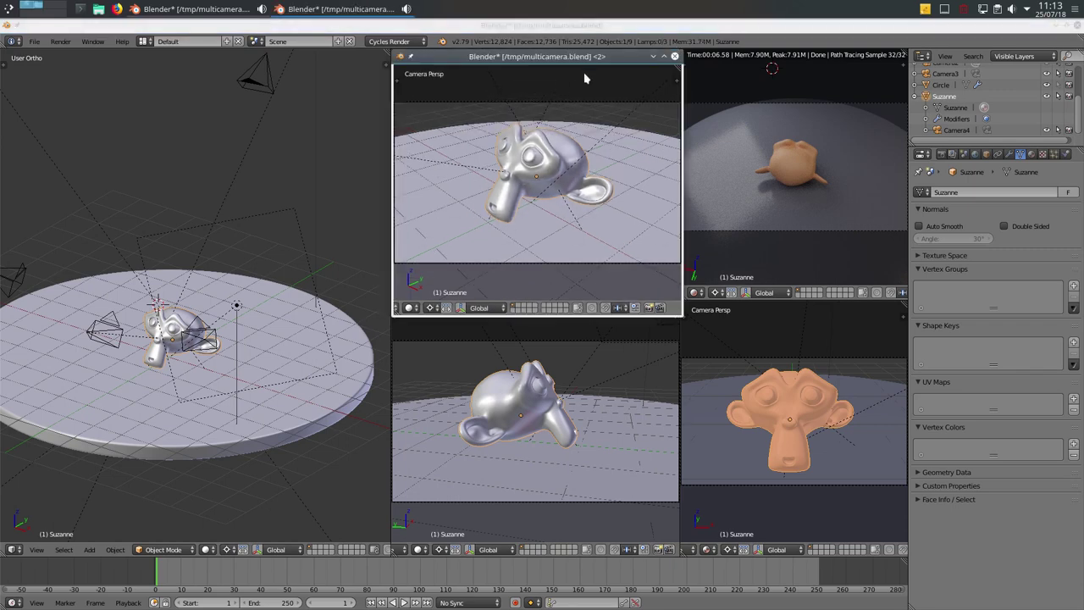
drag(588, 48, 236, 90)
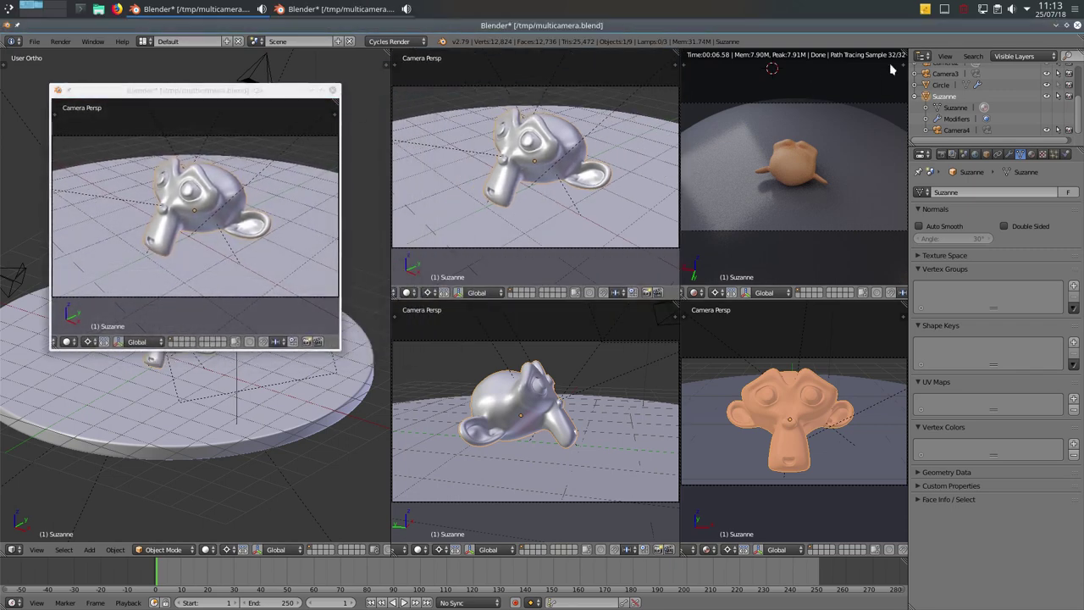
shift+drag(904, 52, 881, 67)
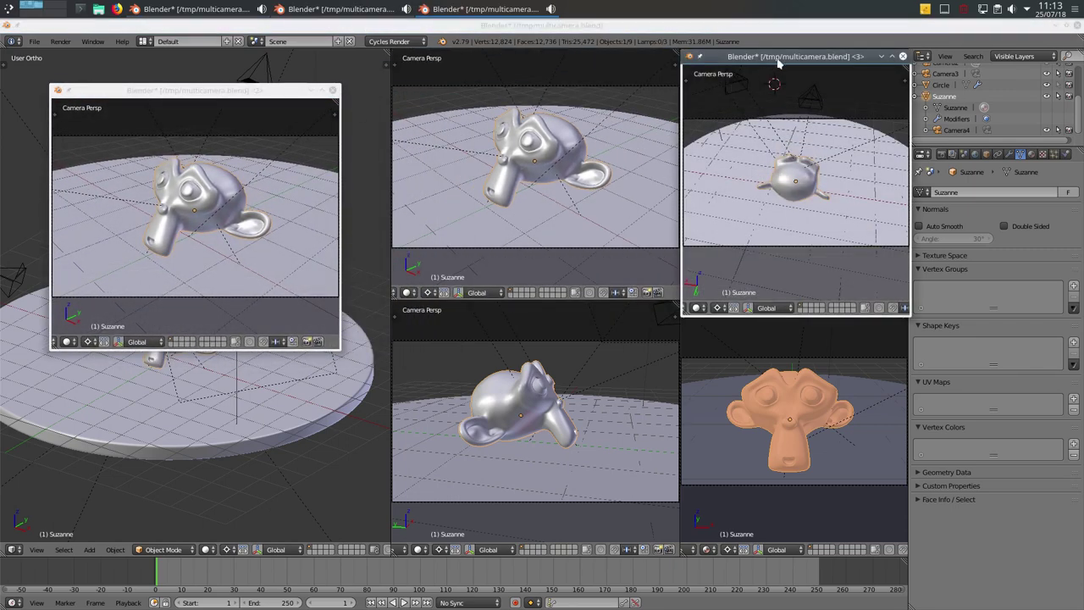
drag(780, 48, 472, 61)
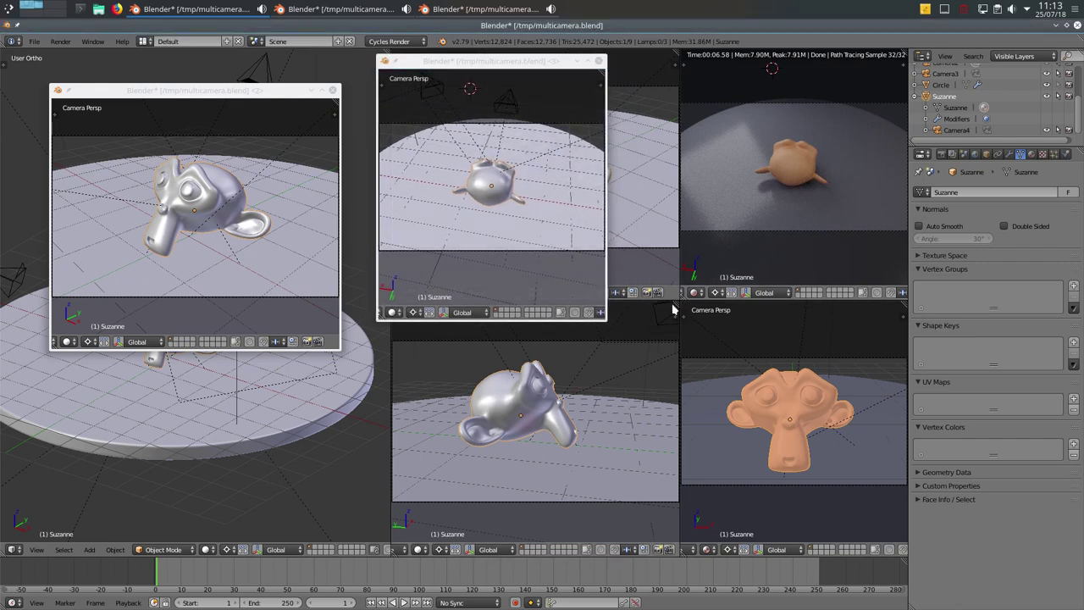
- Undo a stray bottom-middle split, then detach the bottom-right camera view into window 5
drag(678, 301, 559, 355)
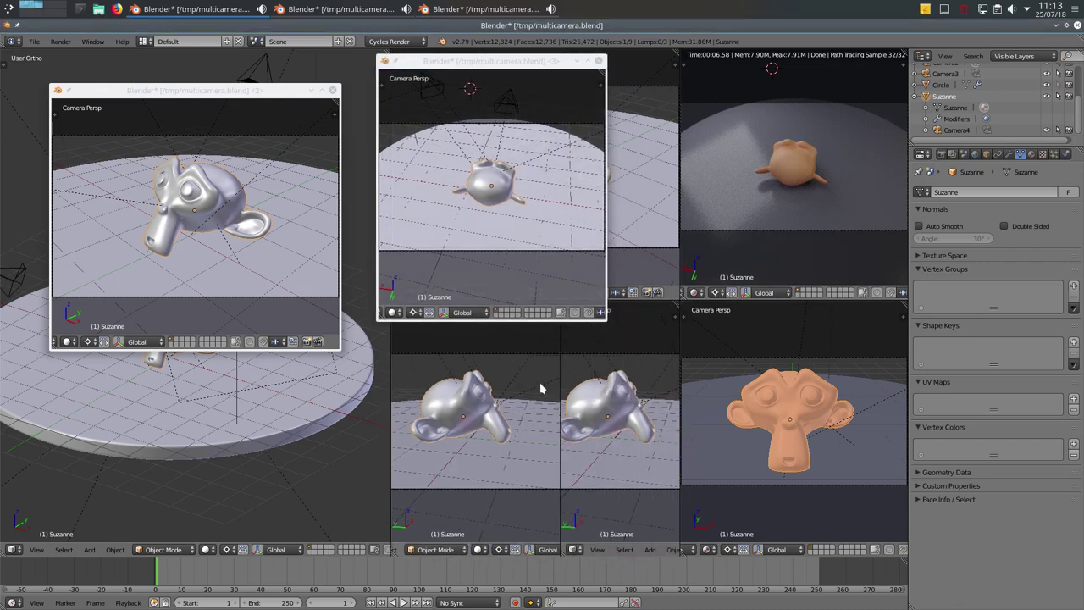
click(560, 322)
drag(557, 303, 366, 326)
shift+drag(903, 300, 881, 315)
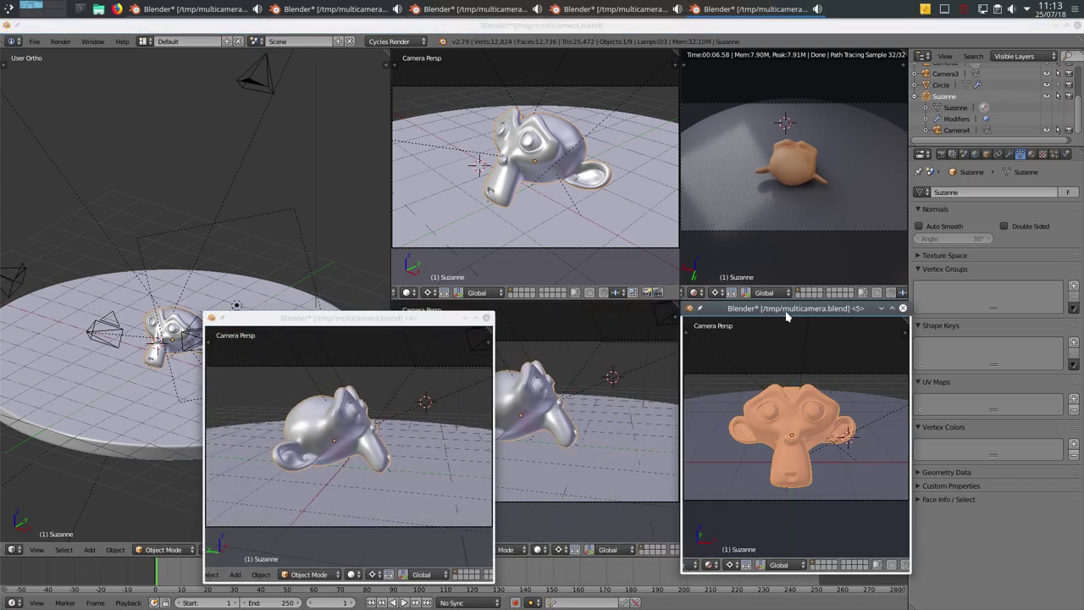
drag(788, 317, 713, 321)
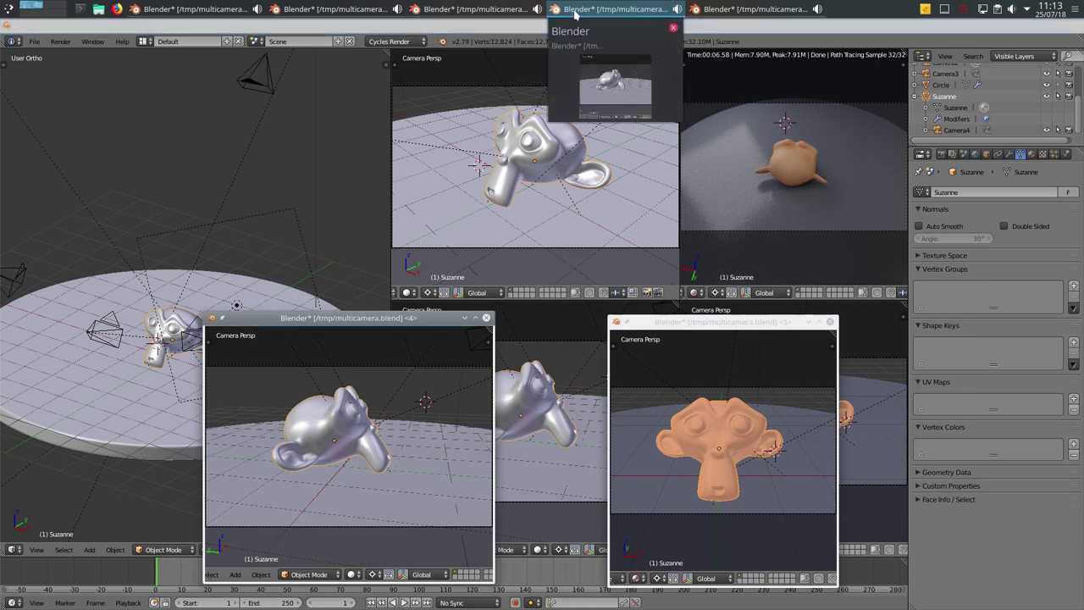
- Reposition windows 2 and 3, then enlarge window 3 and split its view in two
click(417, 10)
click(339, 9)
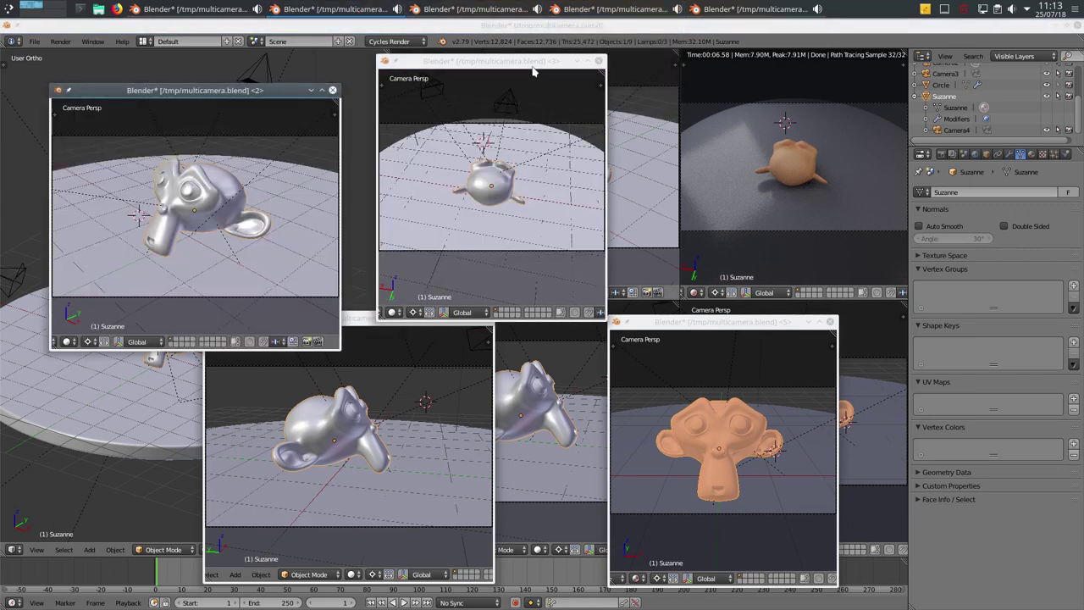
drag(508, 61, 737, 76)
drag(283, 90, 410, 67)
click(740, 77)
drag(739, 76, 620, 73)
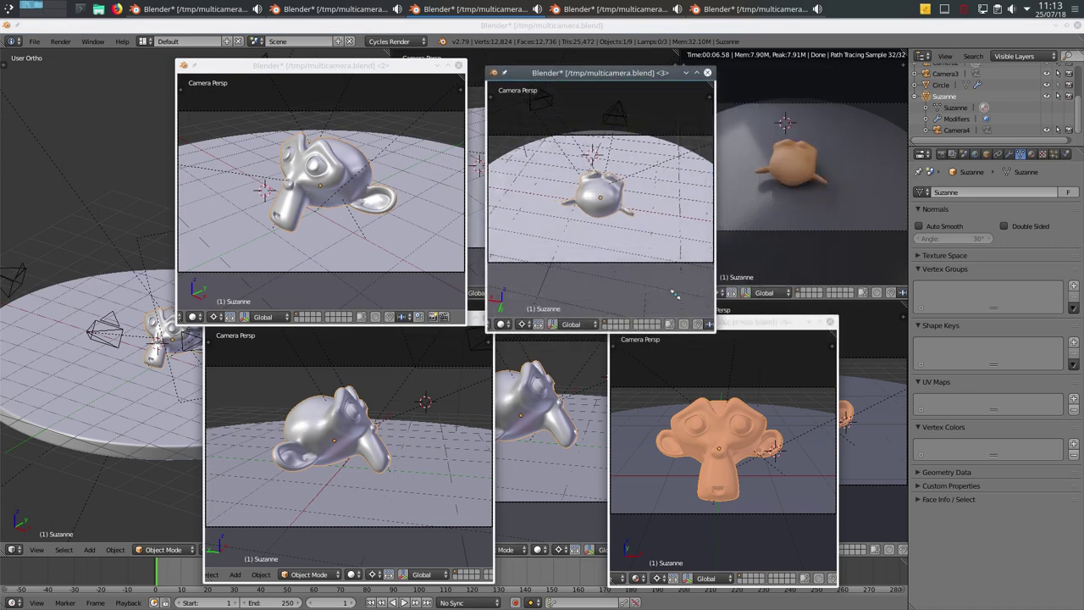
drag(716, 332, 944, 508)
drag(939, 82, 713, 220)
- Make the new right half of window 3 look through Camera4
key(KP_0)
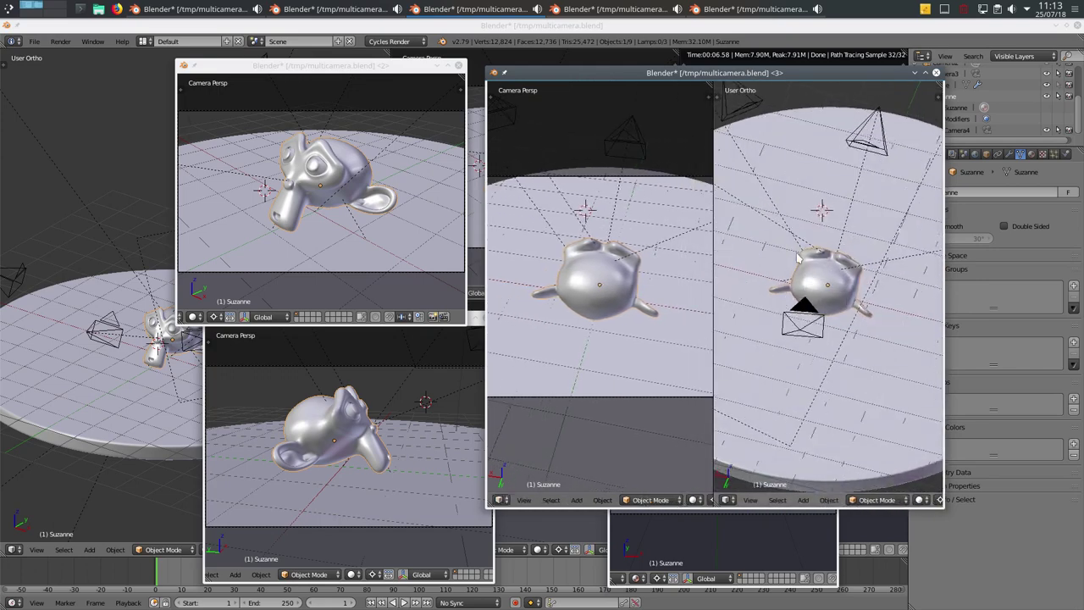
right_click(868, 145)
key(ctrl+KP_0)
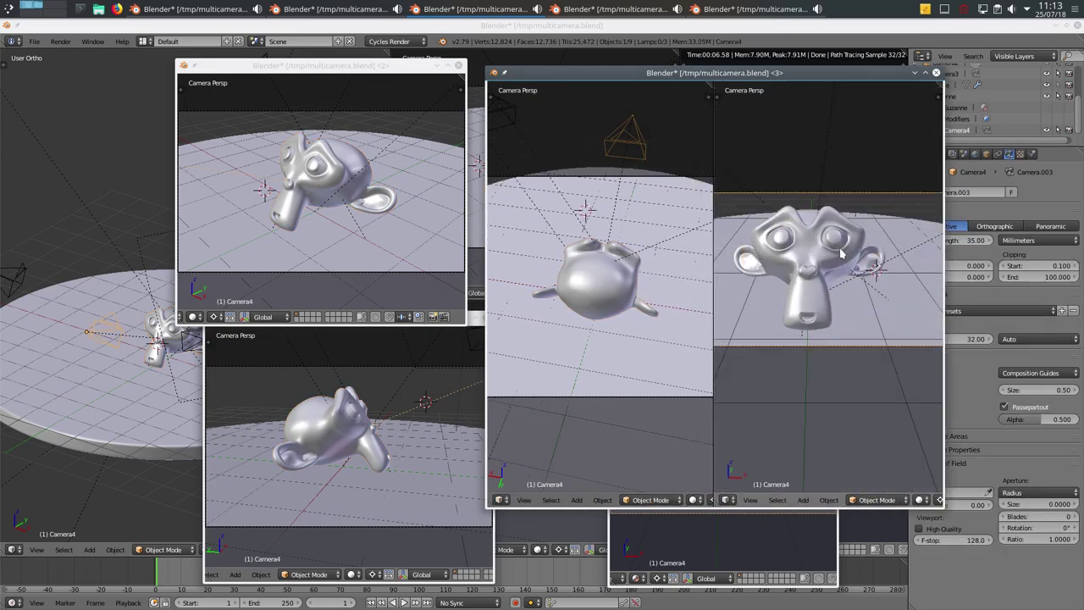
- Tile floating windows 2, 3, 4 and 5 across the screen
drag(769, 73, 848, 74)
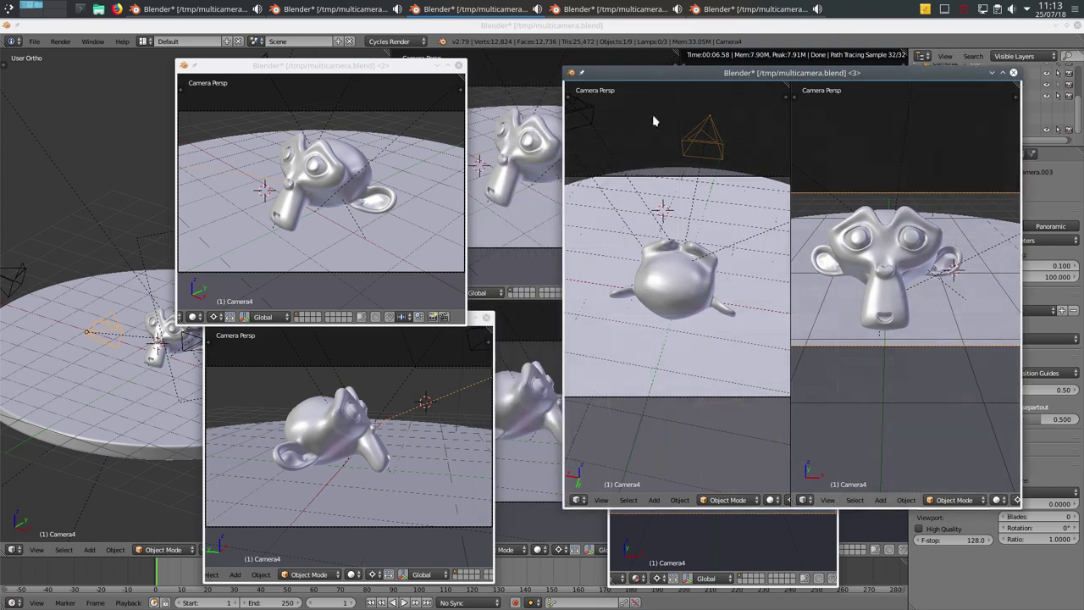
drag(390, 67, 305, 68)
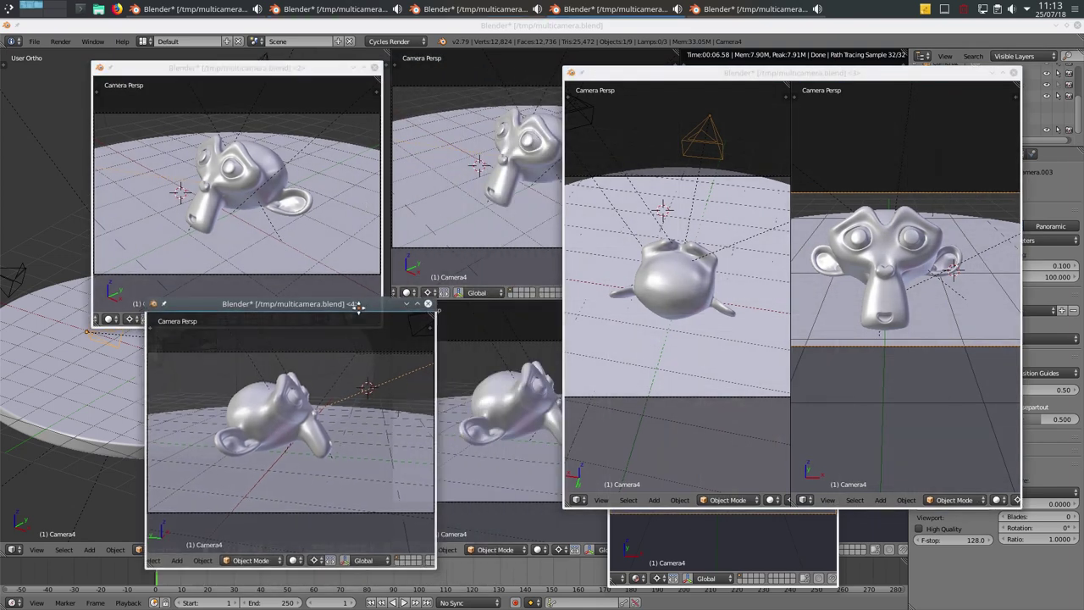
drag(355, 307, 344, 305)
click(779, 542)
drag(746, 333, 582, 318)
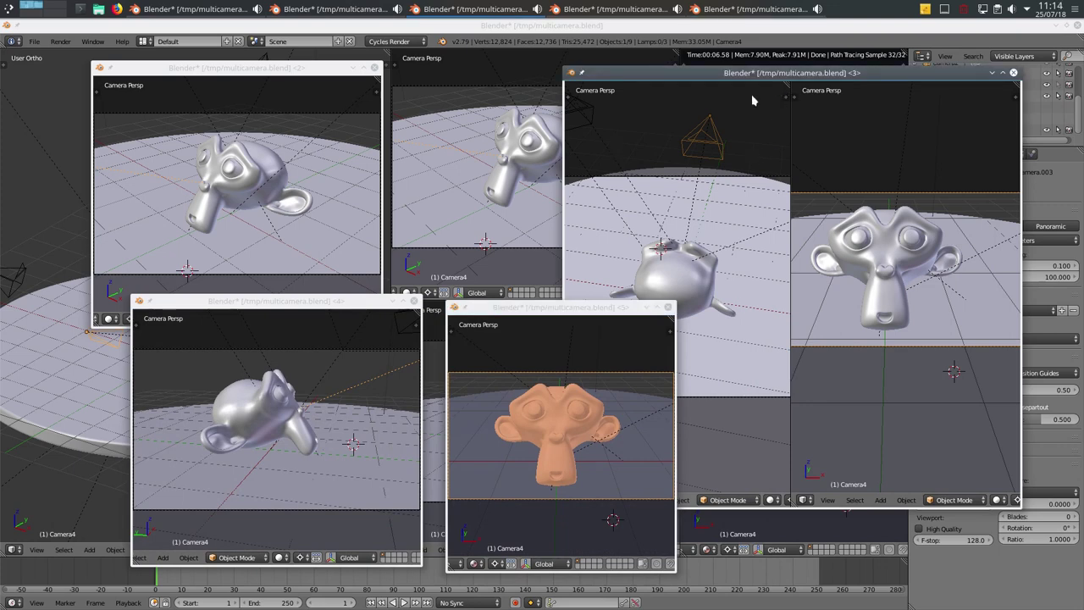
drag(770, 75, 772, 62)
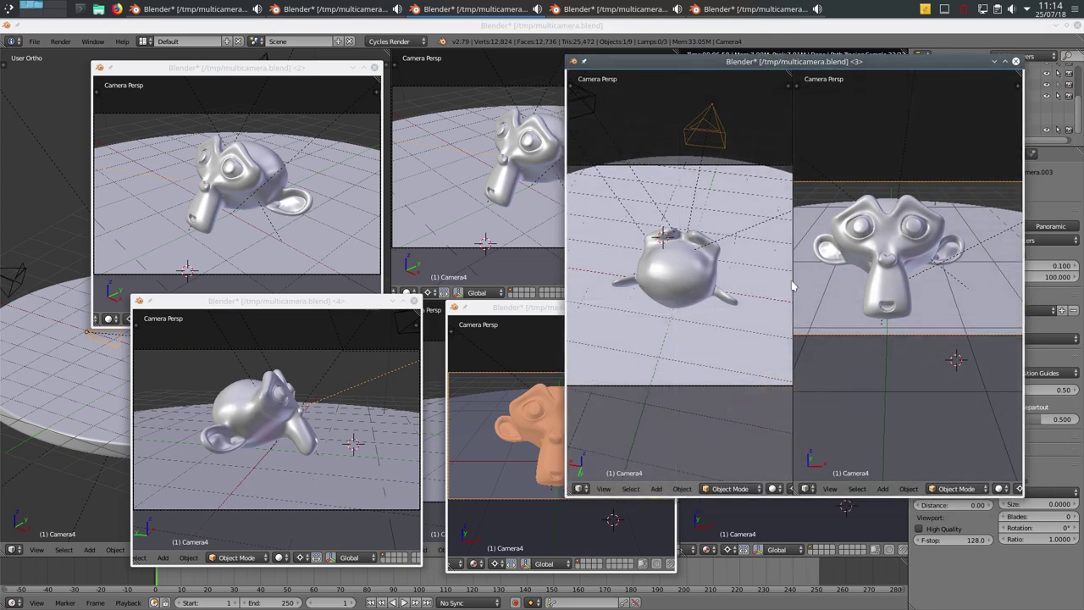
mouse_move(509, 307)
mouse_down()
mouse_move(488, 308)
mouse_move(517, 310)
mouse_up()
drag(313, 309, 305, 317)
mouse_move(259, 69)
mouse_down()
mouse_move(260, 57)
mouse_move(242, 61)
mouse_up()
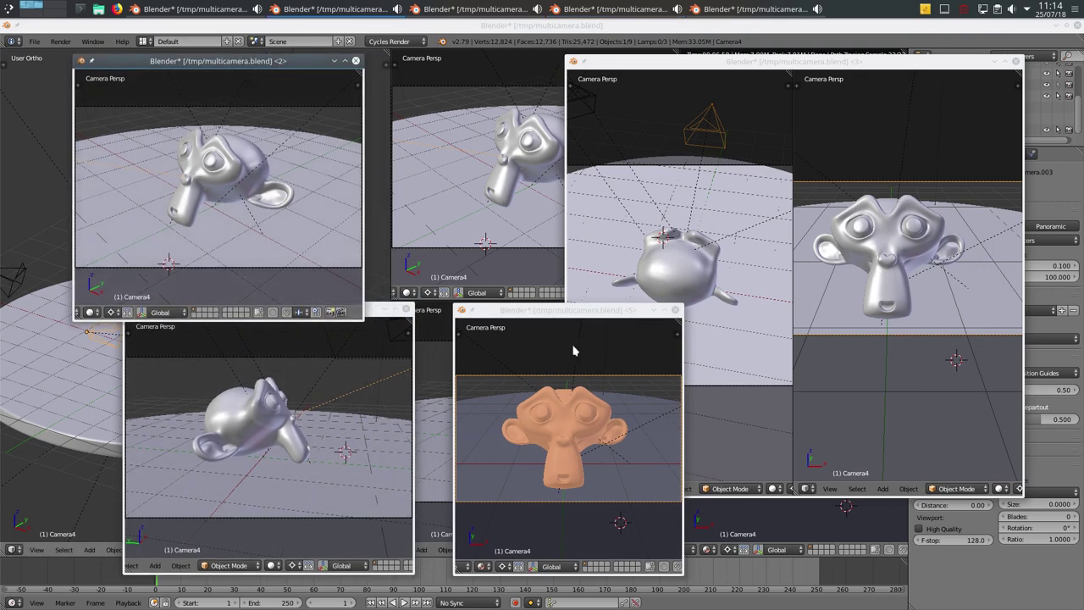